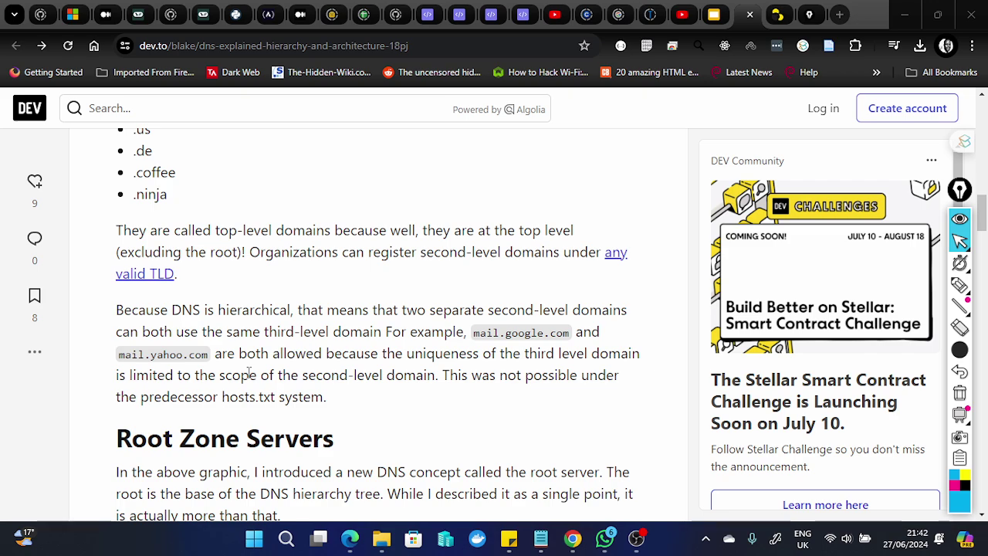
double_click(166, 354)
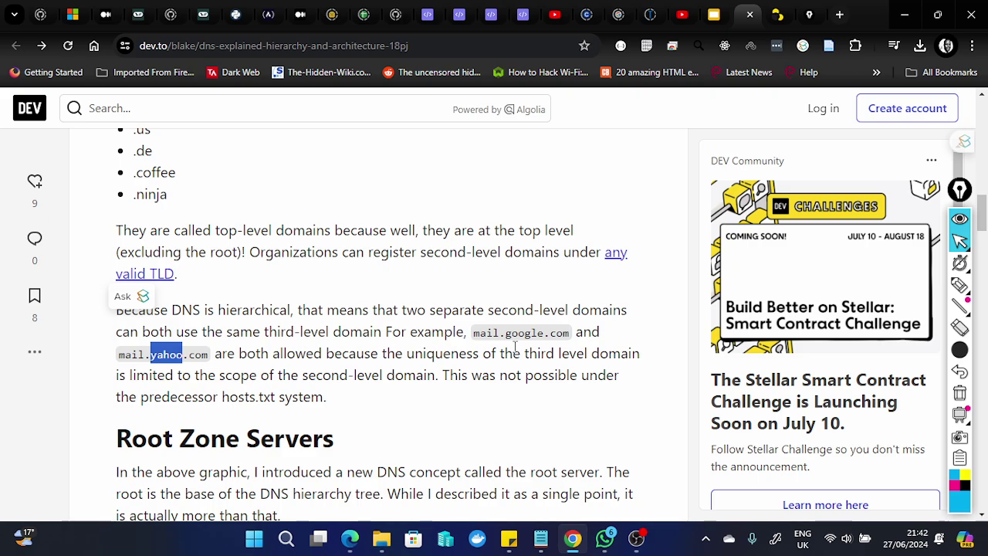
scroll(515, 351, "down", 1)
scroll(515, 351, "down", 3)
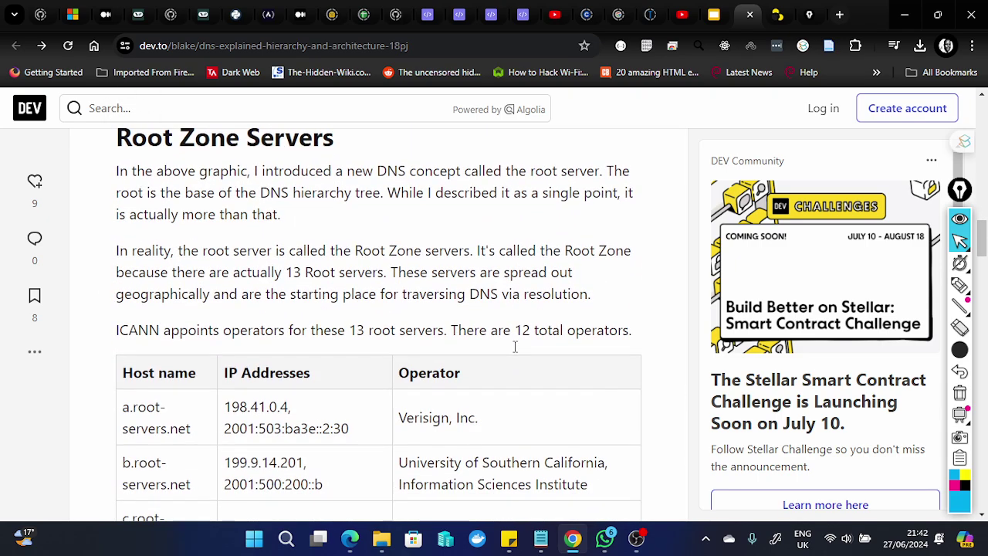
scroll(516, 347, "down", 3)
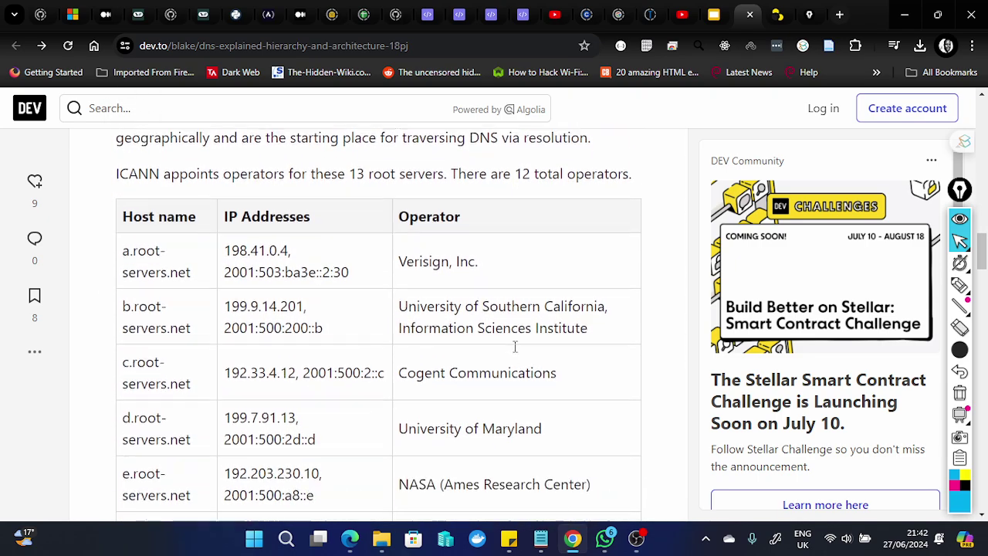
scroll(516, 349, "down", 10)
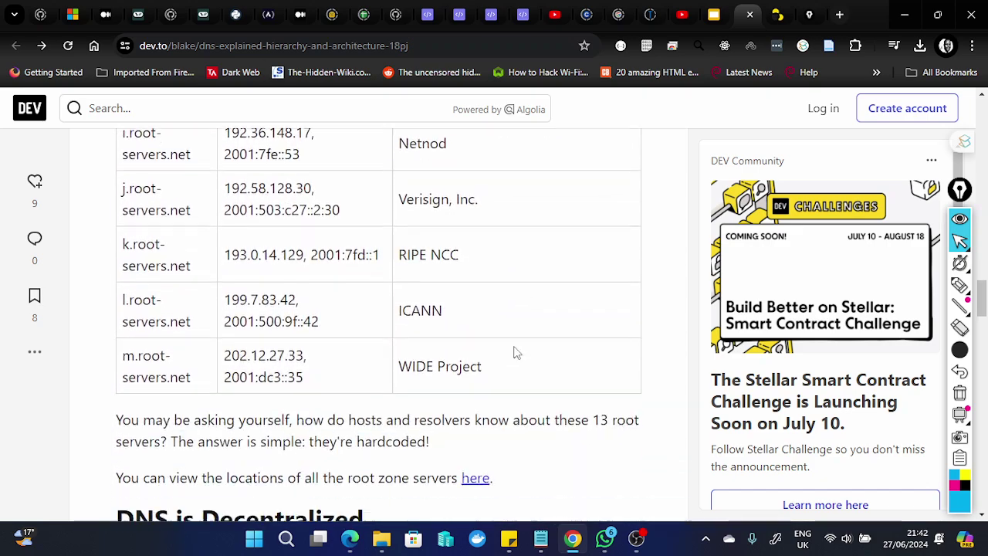
scroll(515, 352, "down", 4)
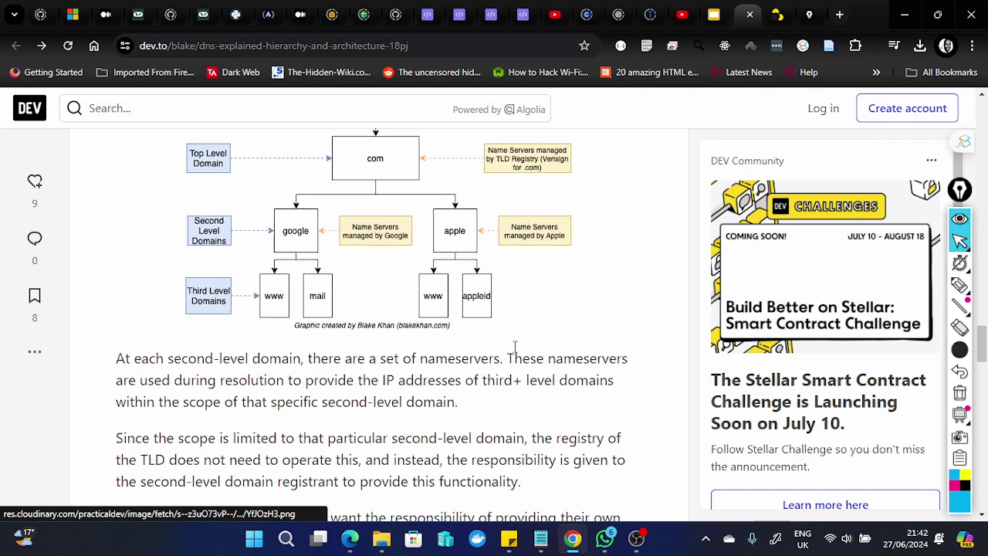
scroll(514, 348, "up", 3)
scroll(514, 347, "down", 2)
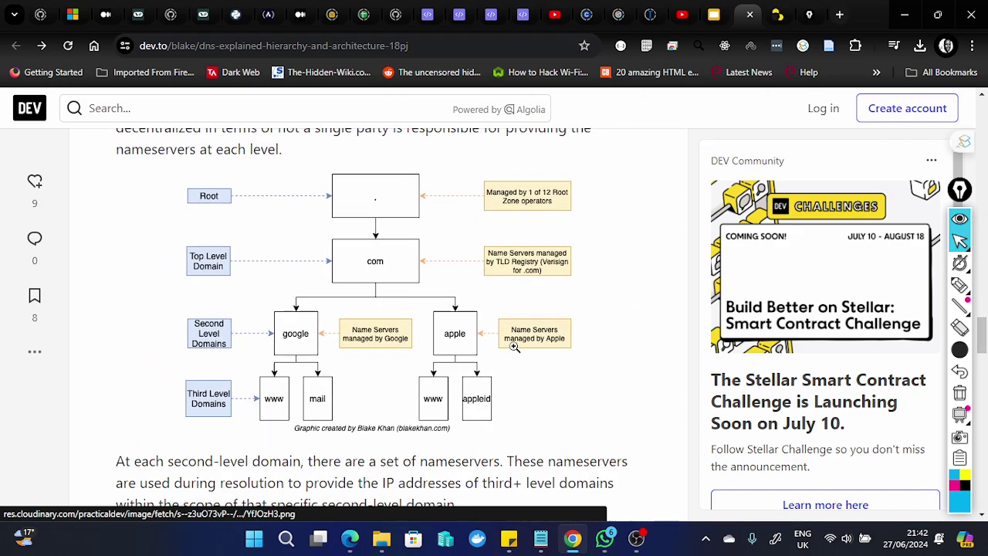
scroll(514, 347, "down", 4)
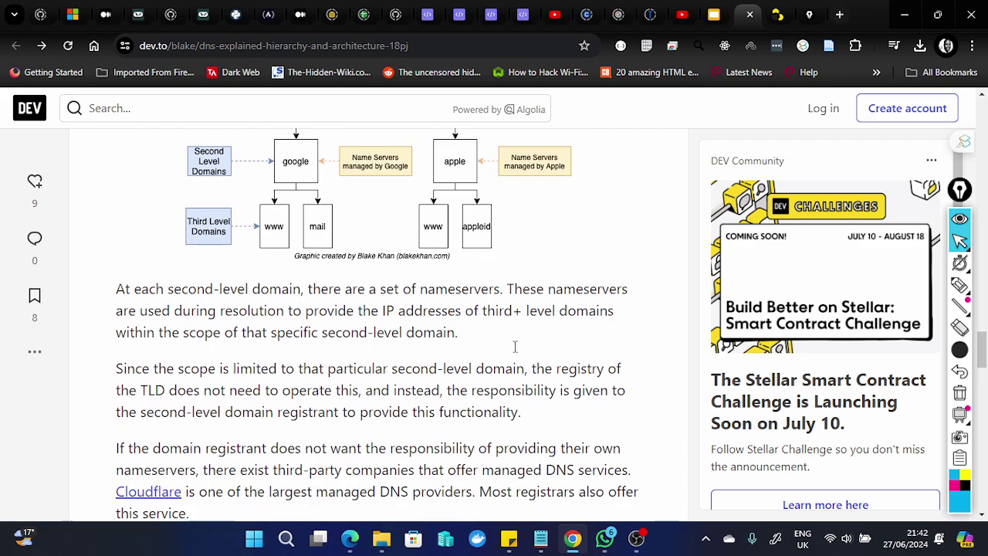
scroll(515, 348, "down", 6)
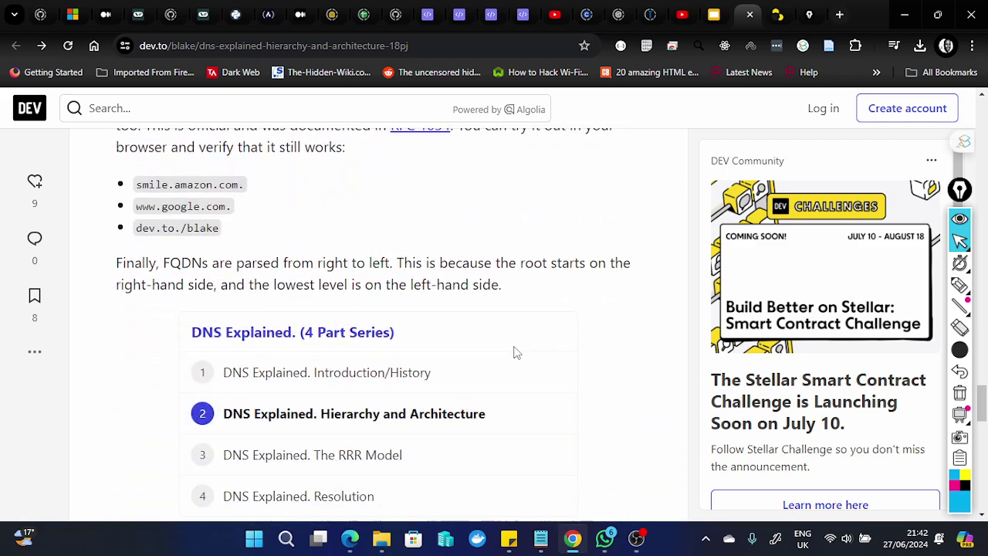
scroll(515, 351, "up", 2)
scroll(516, 351, "up", 11)
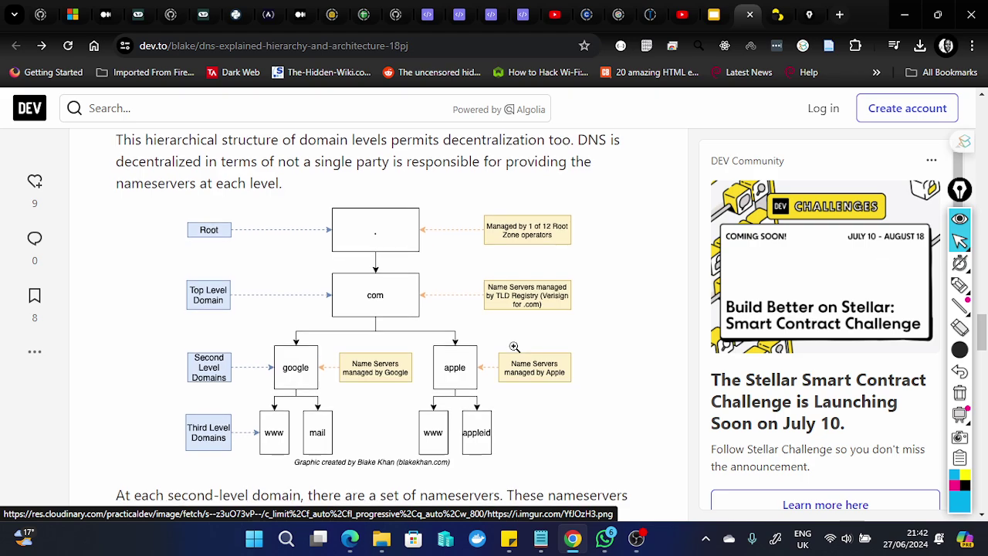
scroll(514, 346, "down", 4)
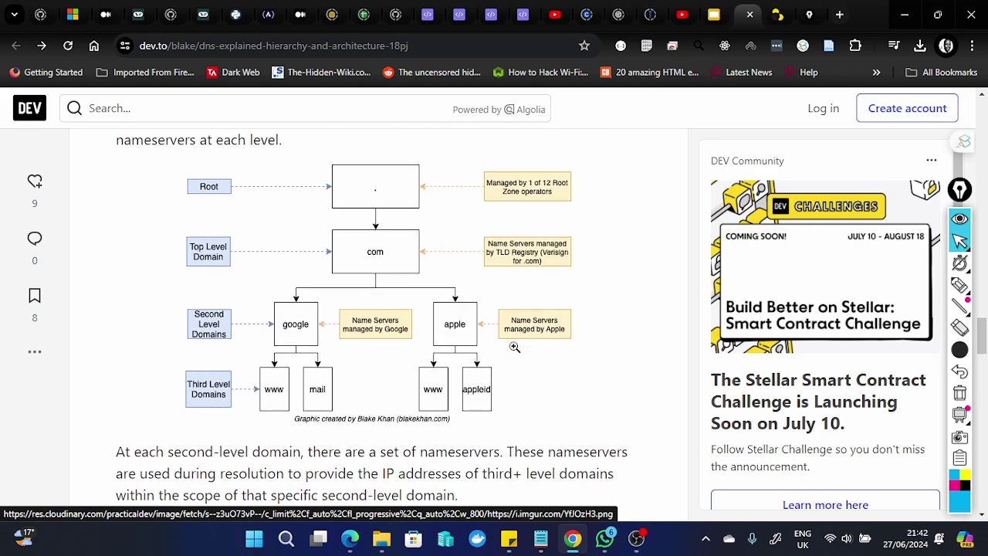
scroll(513, 346, "down", 6)
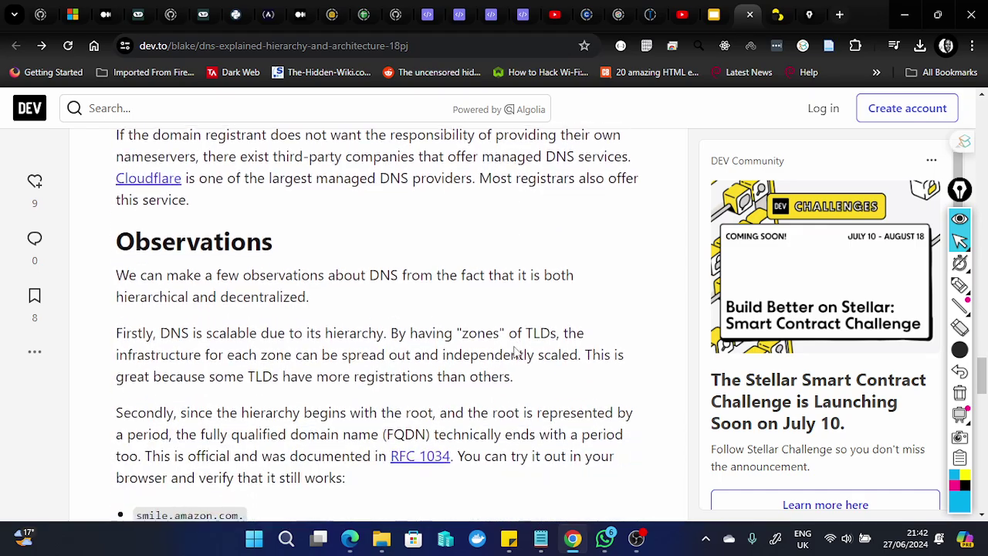
scroll(514, 352, "down", 5)
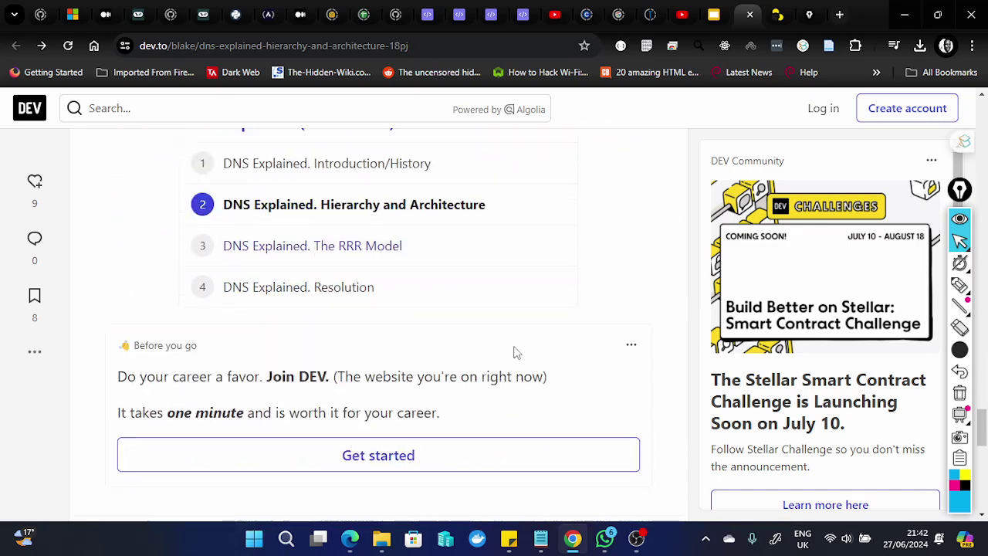
scroll(514, 352, "up", 15)
scroll(514, 348, "up", 15)
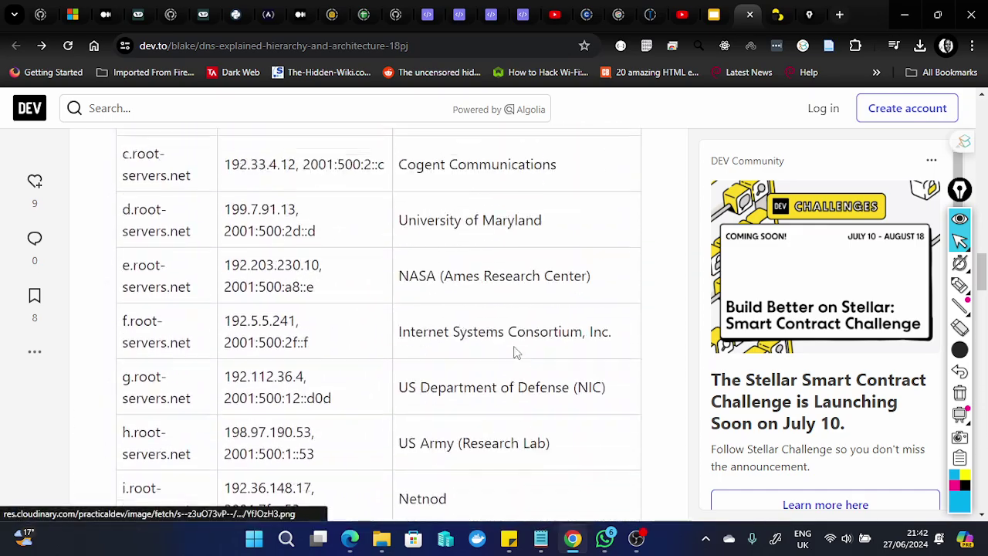
scroll(515, 351, "up", 1)
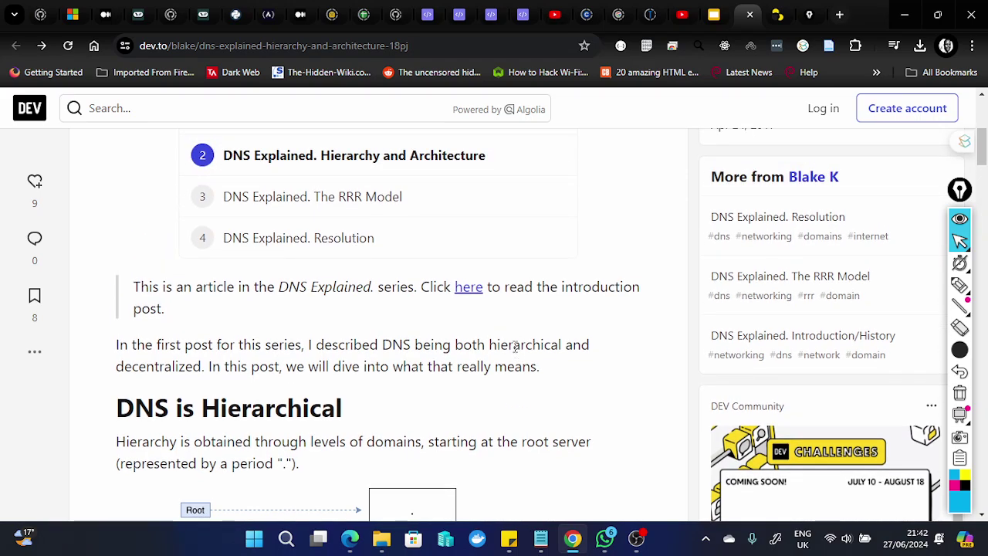
scroll(516, 349, "up", 5)
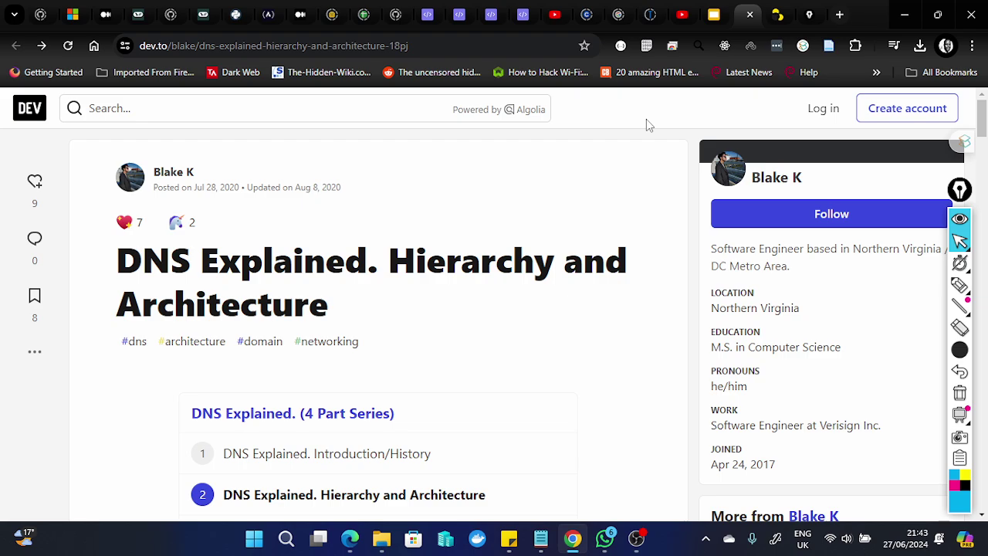
- On the Dig page, look up the A records for mail.mit.edu
left_click(653, 17)
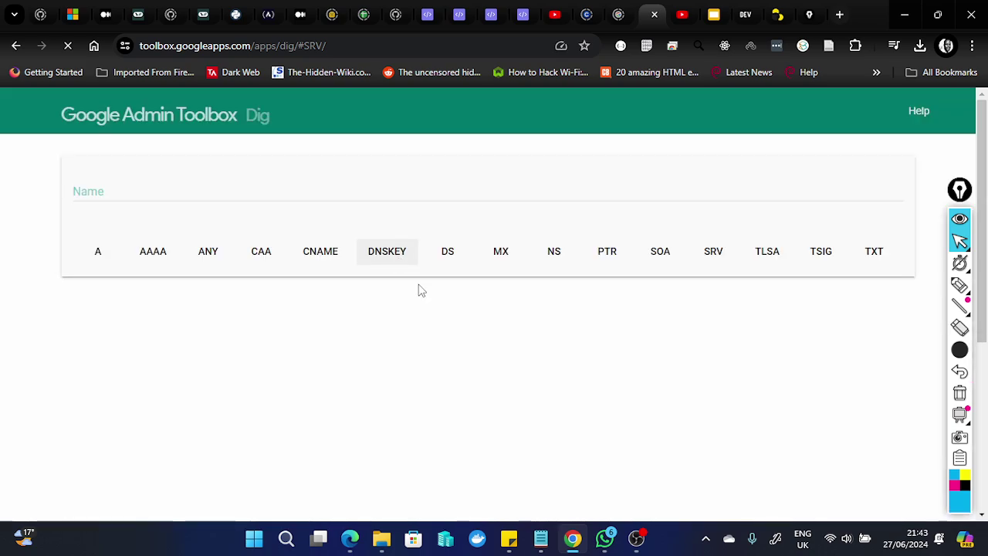
left_click(208, 175)
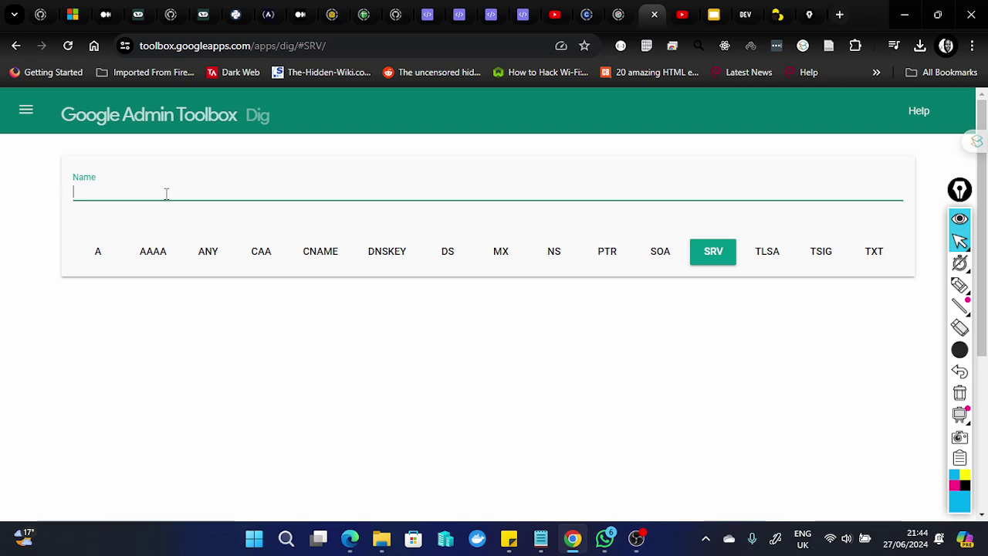
type("mail.mit.ed")
type("u")
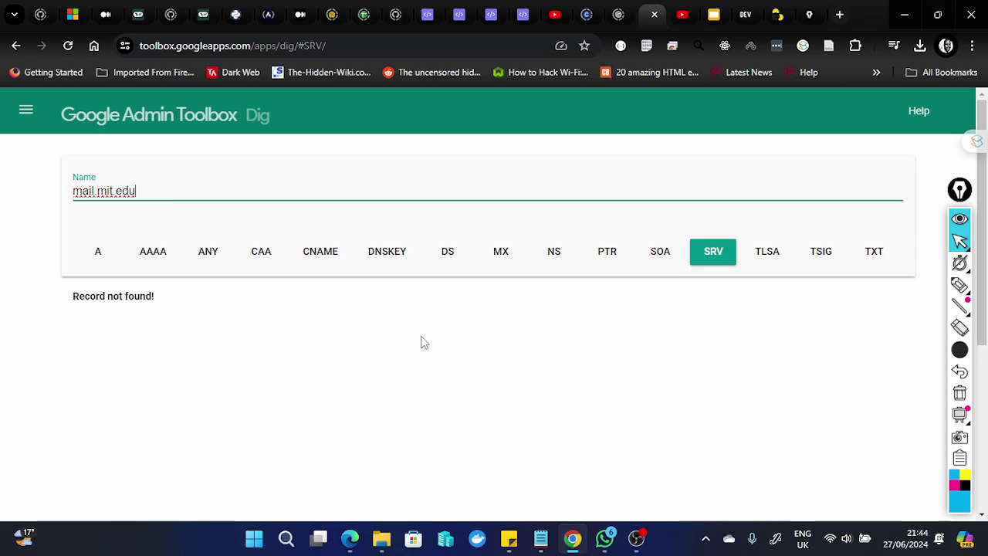
left_click(99, 262)
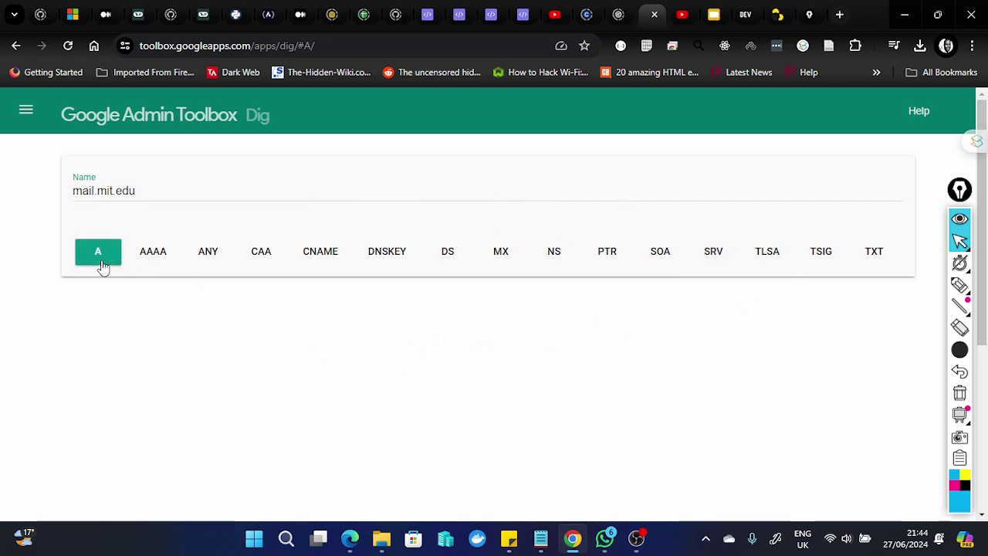
- Replace the name with yahoo.com and run its A record lookup
left_click(143, 194)
key("BackSpace")
key("BackSpace")
key("BackSpace")
key("BackSpace")
key("BackSpace")
key("BackSpace")
key("BackSpace")
key("BackSpace")
key("BackSpace")
key("BackSpace")
key("BackSpace")
key("BackSpace")
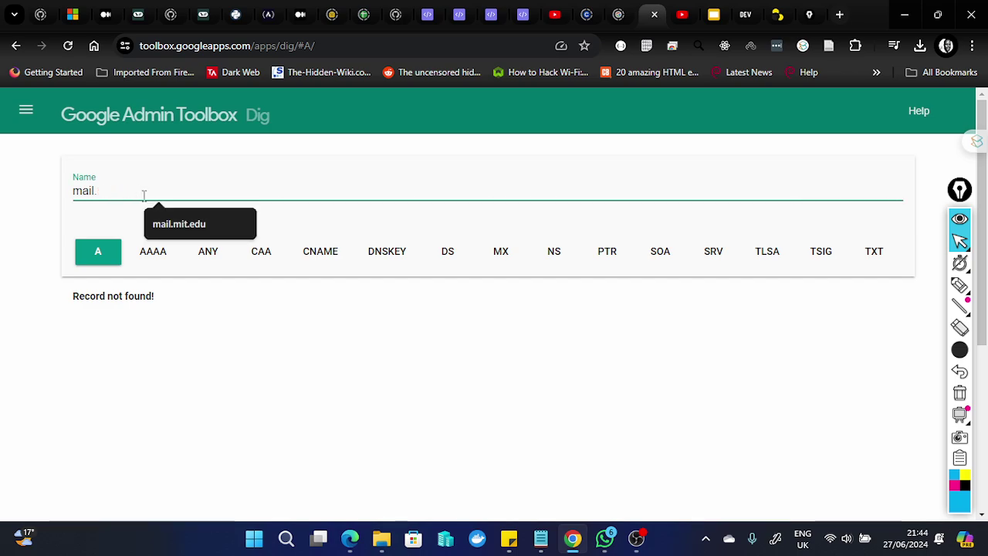
type("chu")
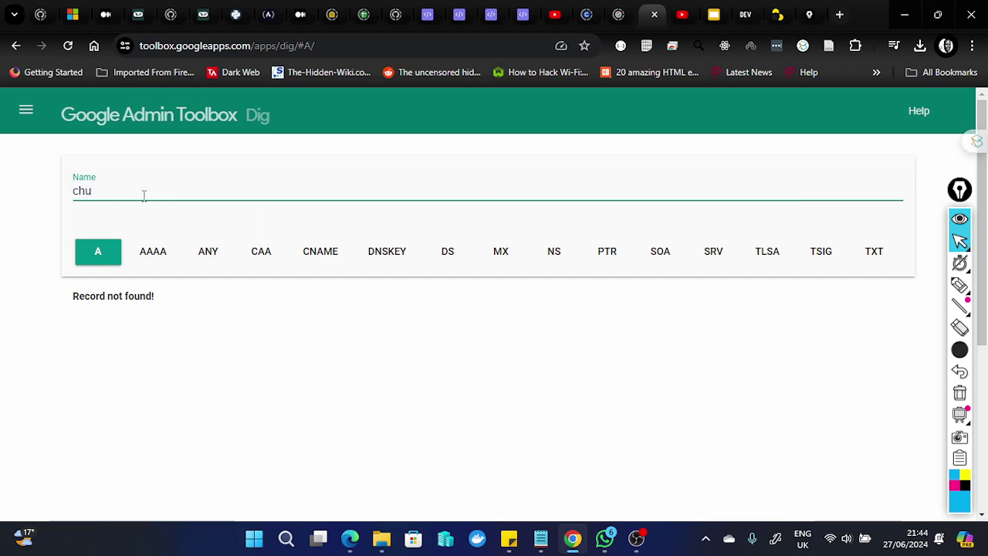
type("miredu")
key("BackSpace")
key("BackSpace")
key("BackSpace")
key("BackSpace")
key("BackSpace")
key("BackSpace")
key("BackSpace")
key("BackSpace")
key("BackSpace")
key("BackSpace")
type("yahoo.com")
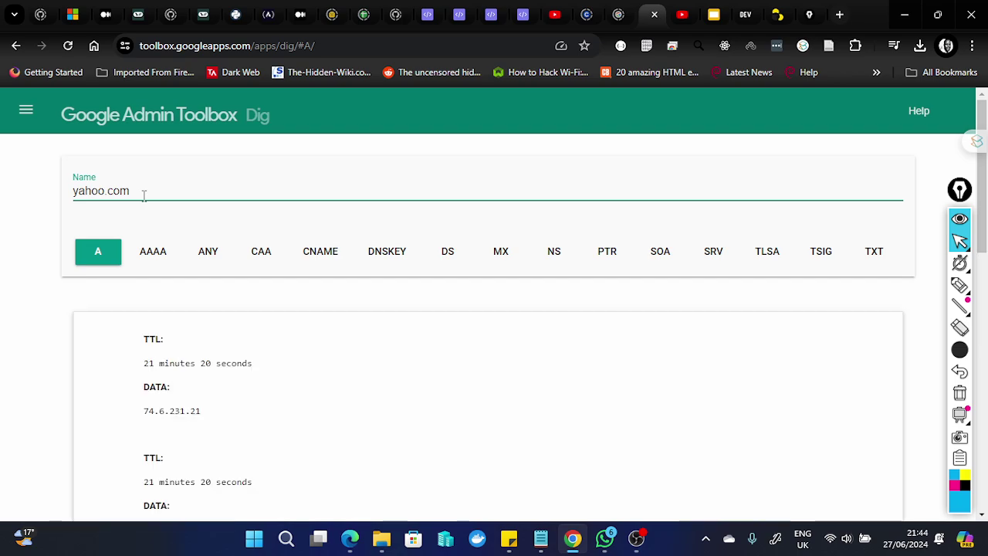
scroll(222, 406, "down", 3)
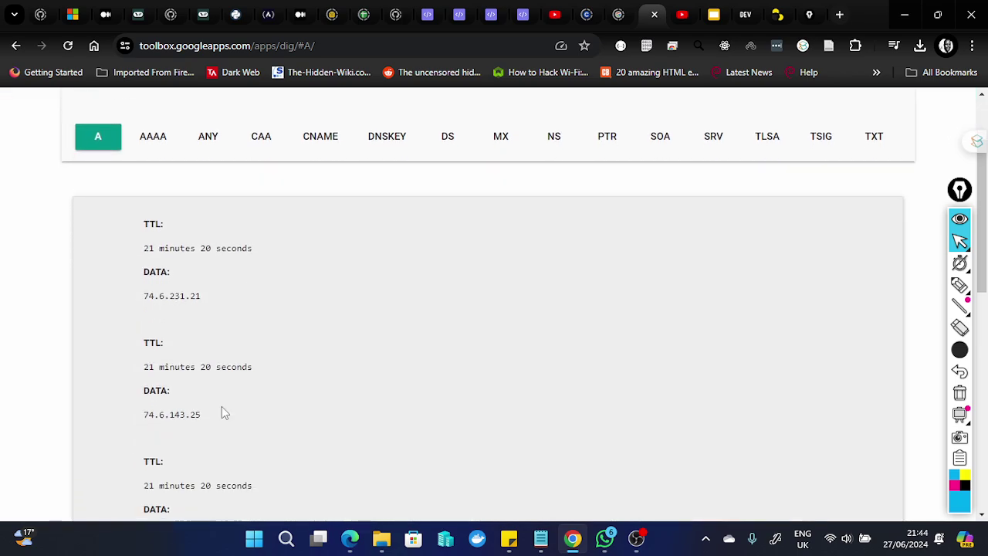
scroll(221, 409, "down", 5)
scroll(222, 409, "up", 4)
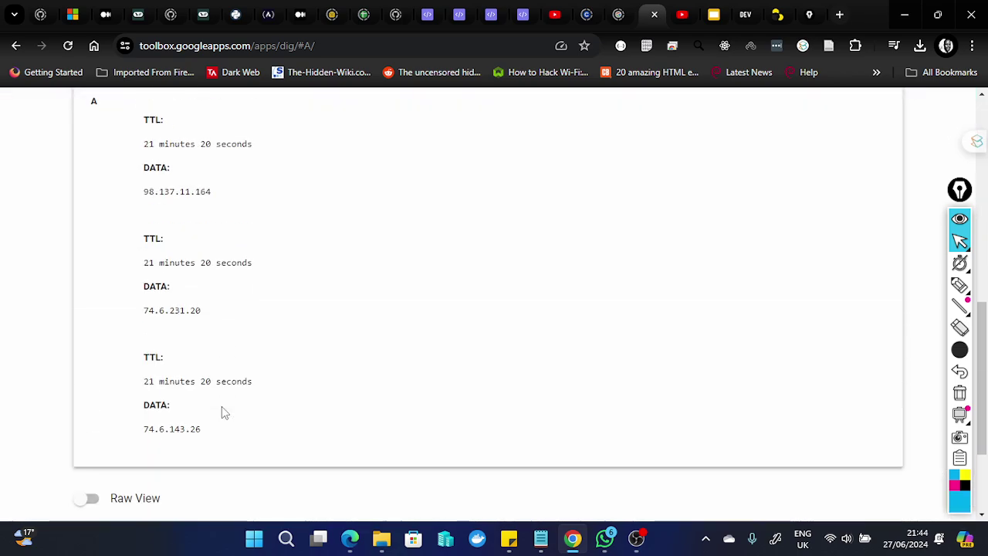
scroll(221, 408, "up", 4)
left_click(97, 249)
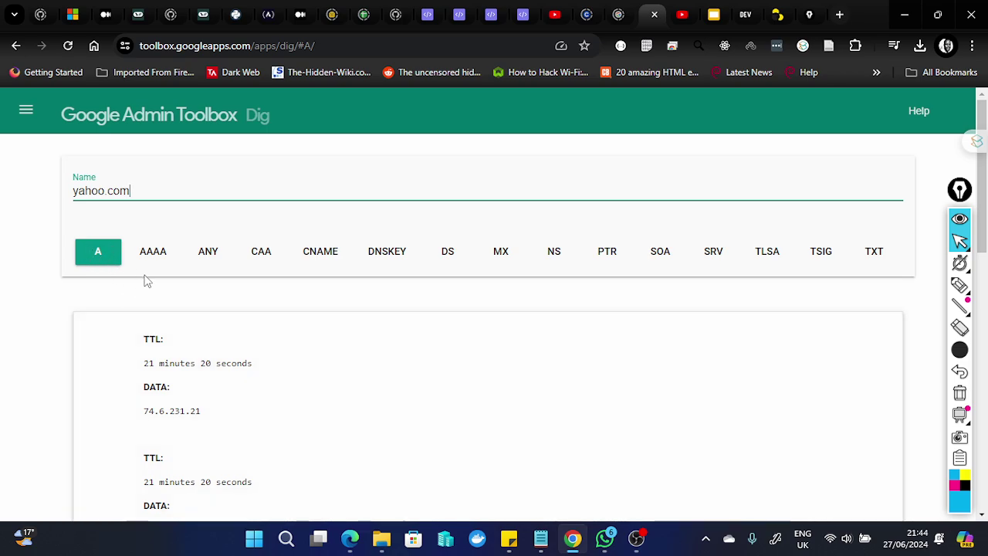
left_click(99, 264)
- View yahoo.com's AAAA records, then its ANY records
left_click(155, 261)
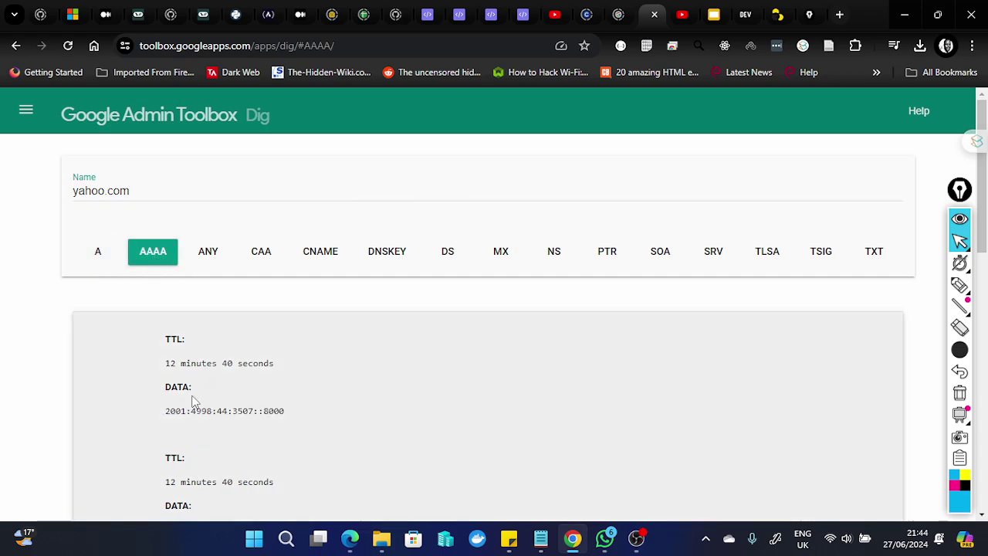
scroll(193, 386, "down", 2)
scroll(193, 401, "down", 4)
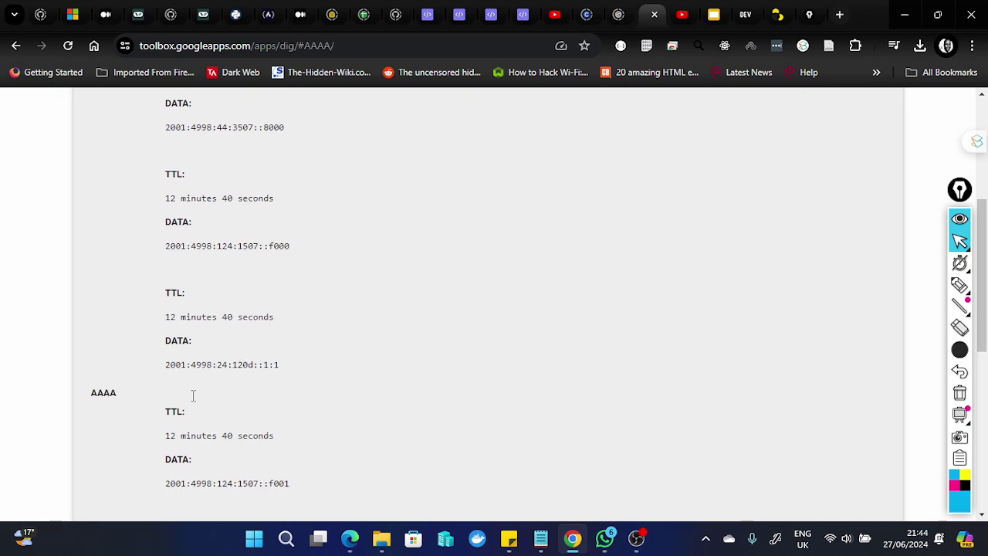
scroll(193, 402, "up", 5)
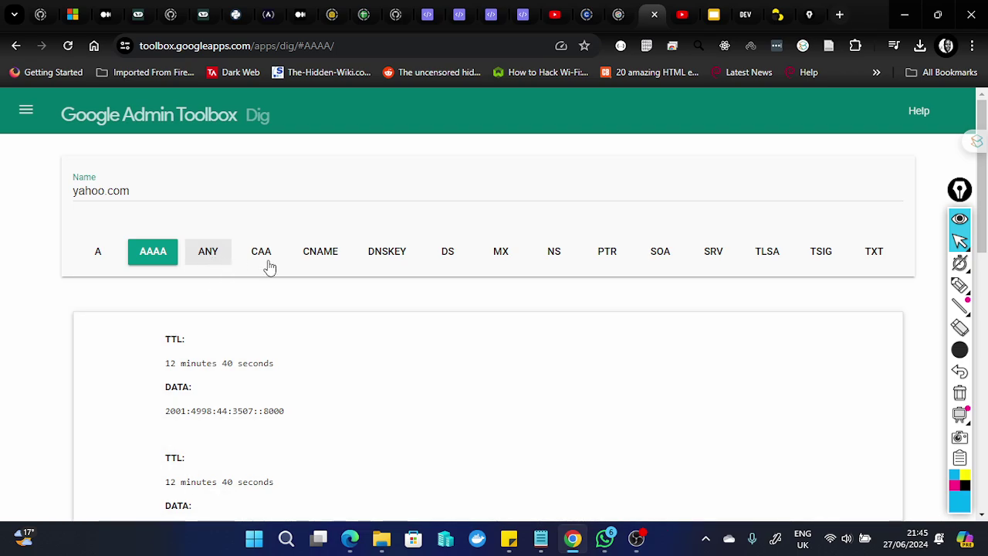
left_click(214, 262)
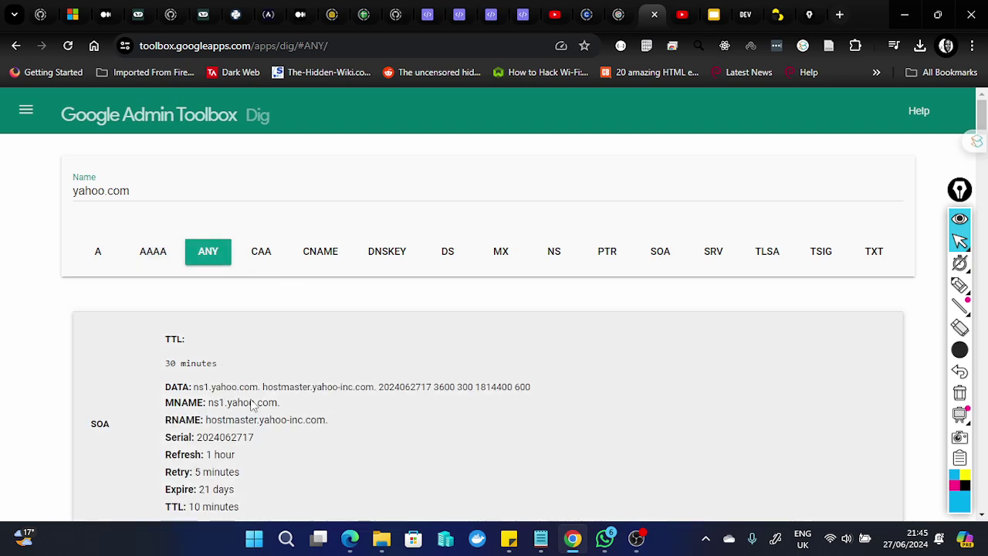
scroll(258, 404, "down", 3)
scroll(239, 407, "up", 3)
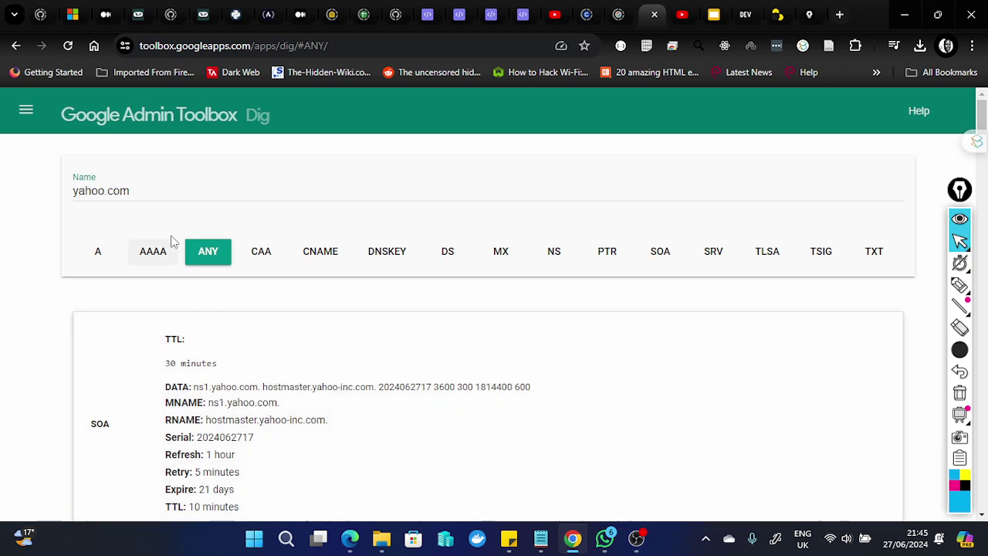
- Return to yahoo.com's A records, showing addresses like 98.137.11.164
left_click(176, 183)
left_click(104, 251)
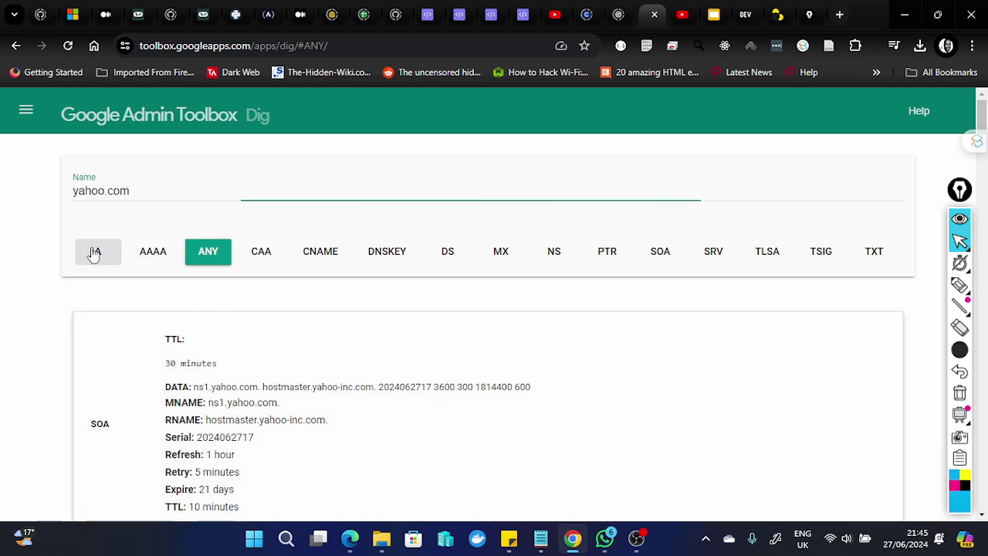
scroll(258, 409, "down", 7)
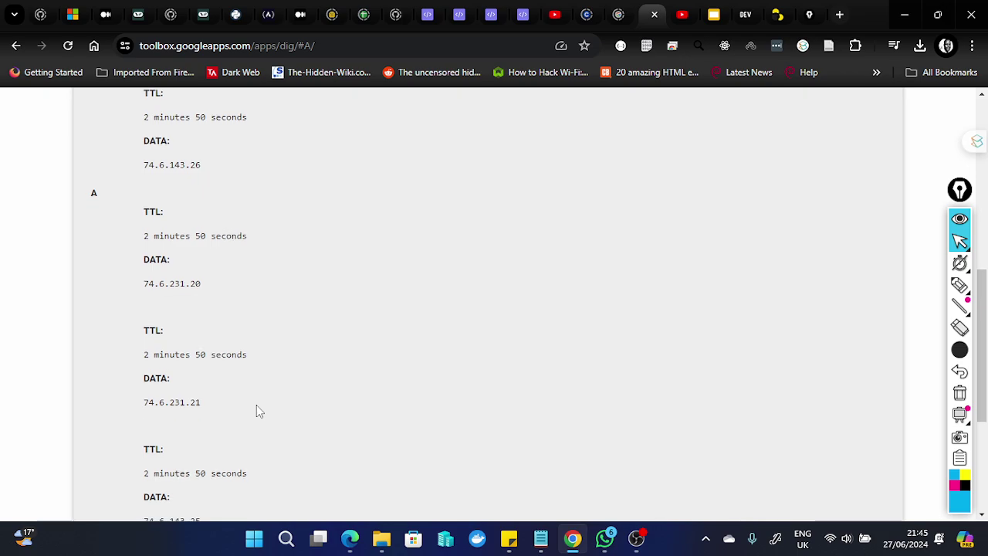
scroll(257, 408, "up", 5)
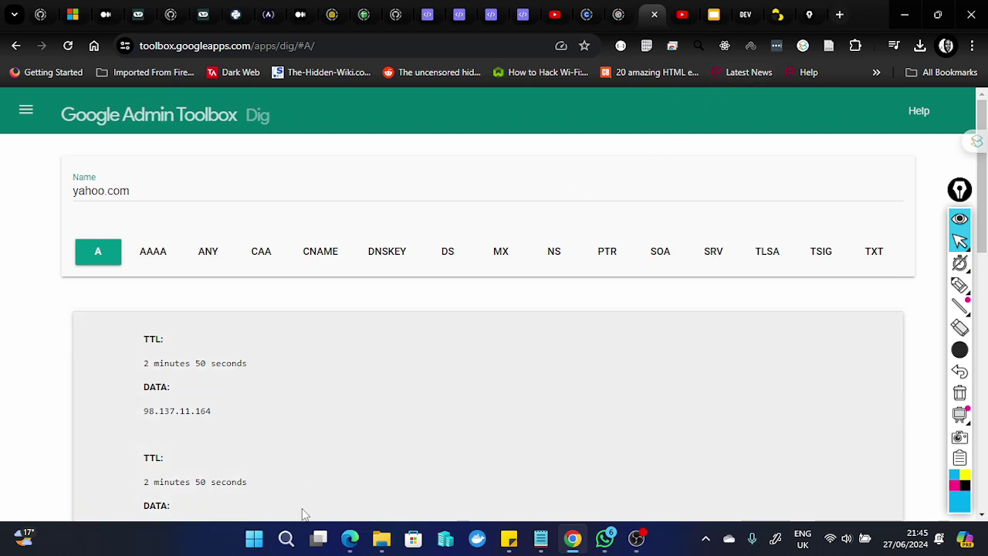
- Switch to the RFC 1035 page in Edge, open at page 25 on message sections
mouse_move(351, 544)
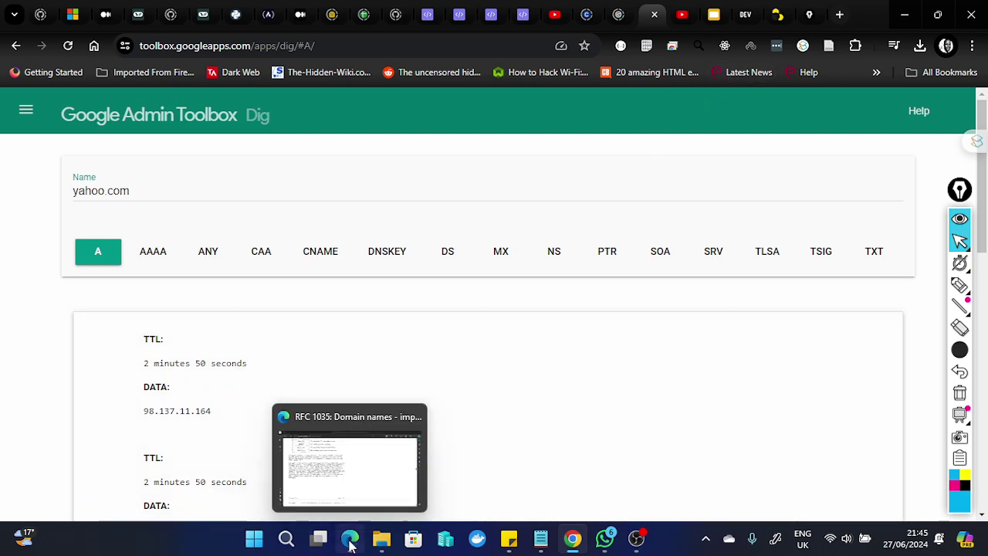
left_click(359, 498)
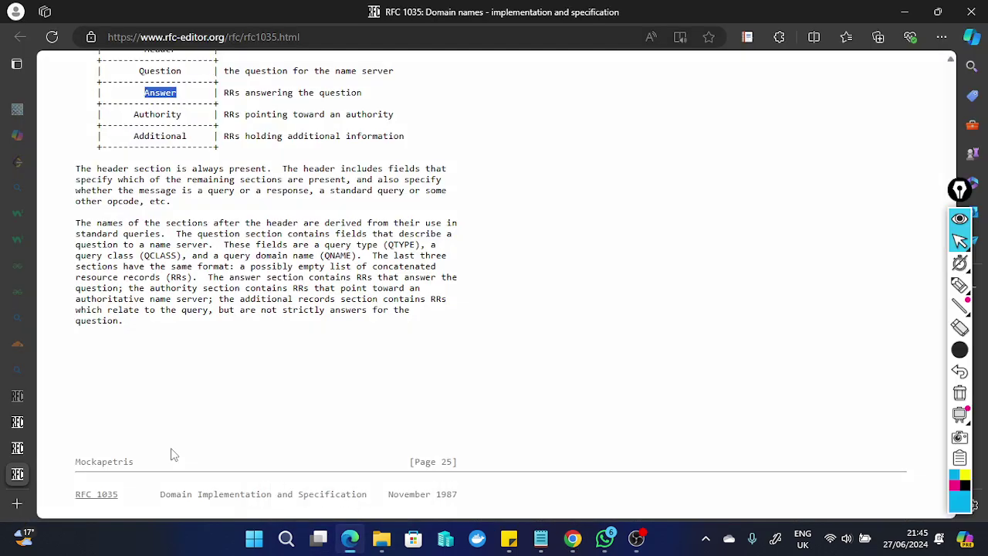
mouse_move(26, 405)
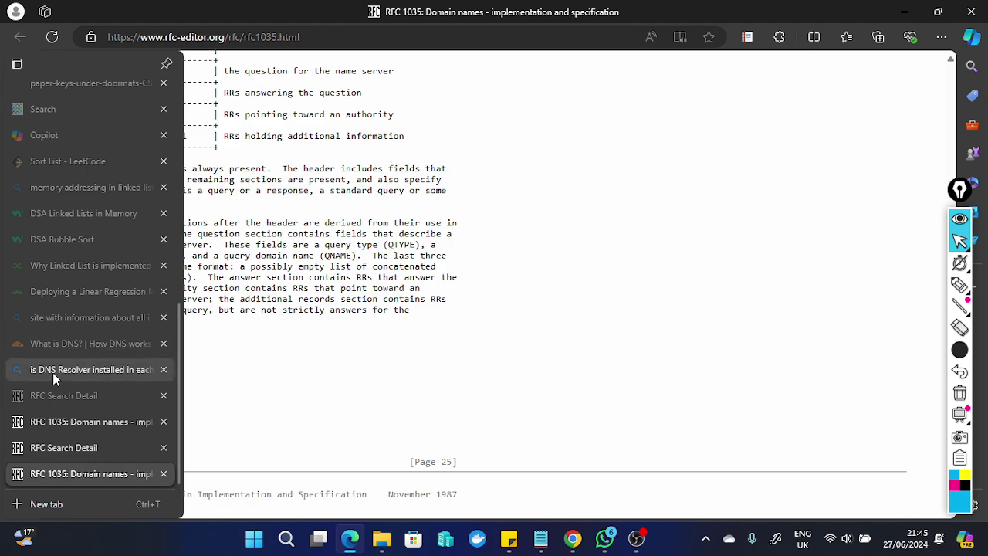
mouse_move(53, 372)
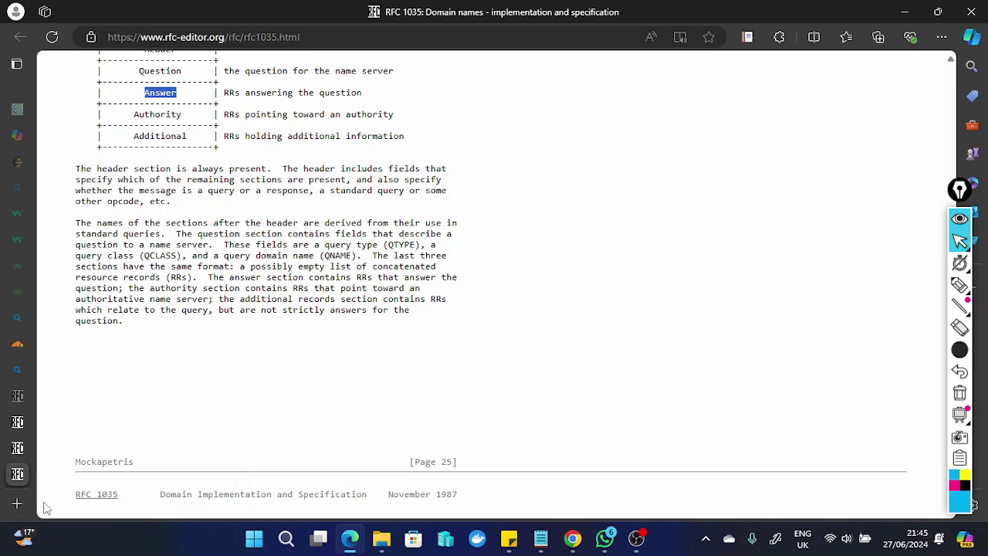
- In a new tab, search 'google dns clear cache' and open the Flush Cache - Google Public DNS result
left_click(17, 503)
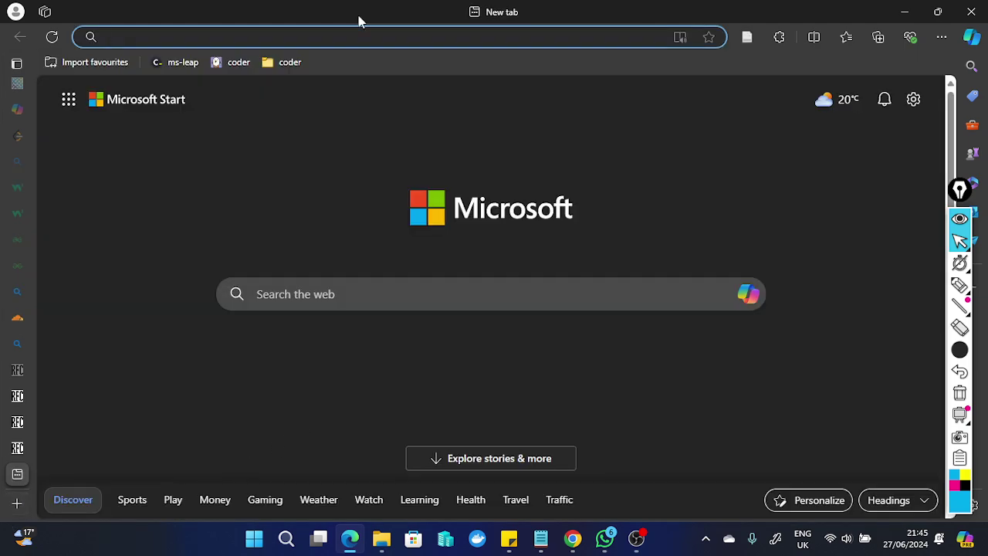
type("google ")
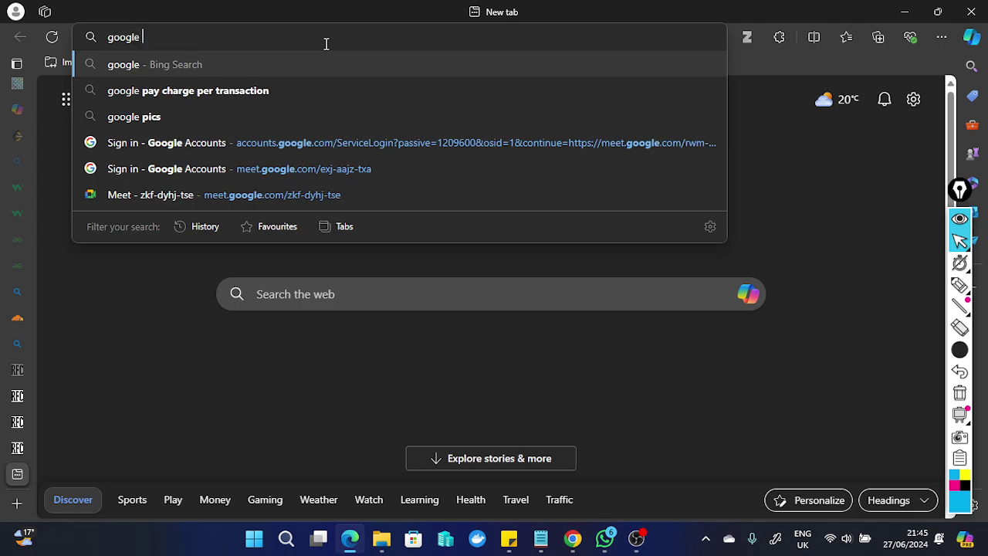
type("res")
key("BackSpace")
key("BackSpace")
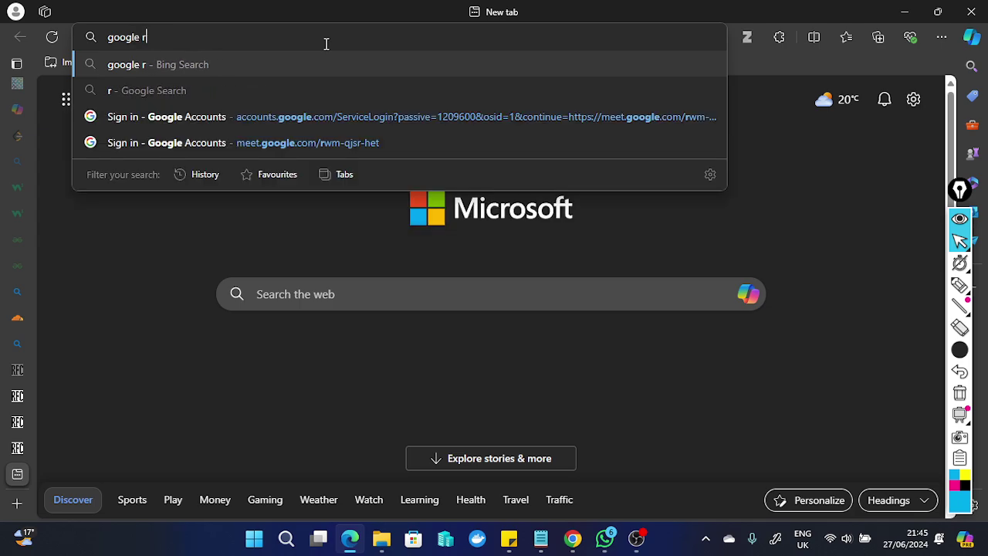
key("BackSpace")
type("dn")
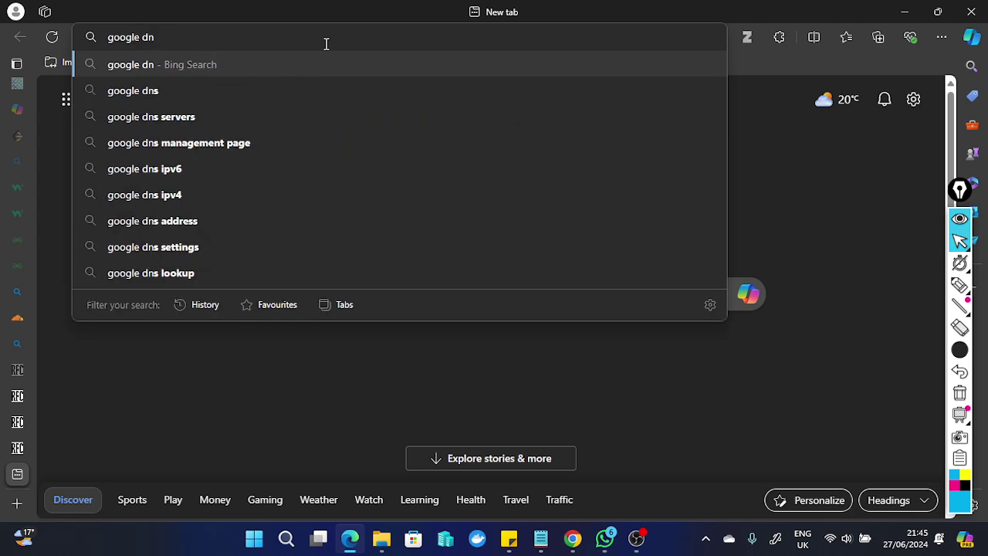
type("s clear")
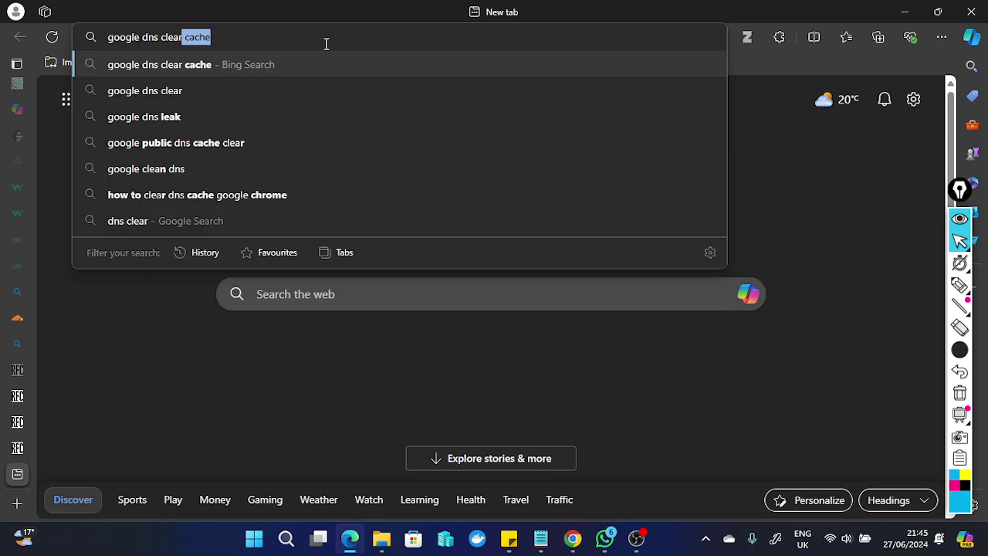
type(" cache")
key("Return")
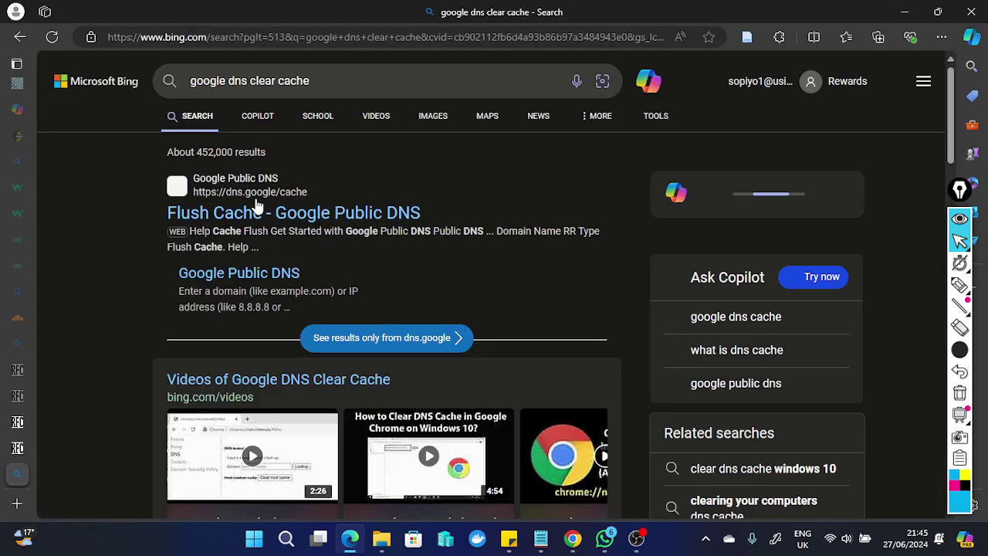
left_click(273, 222)
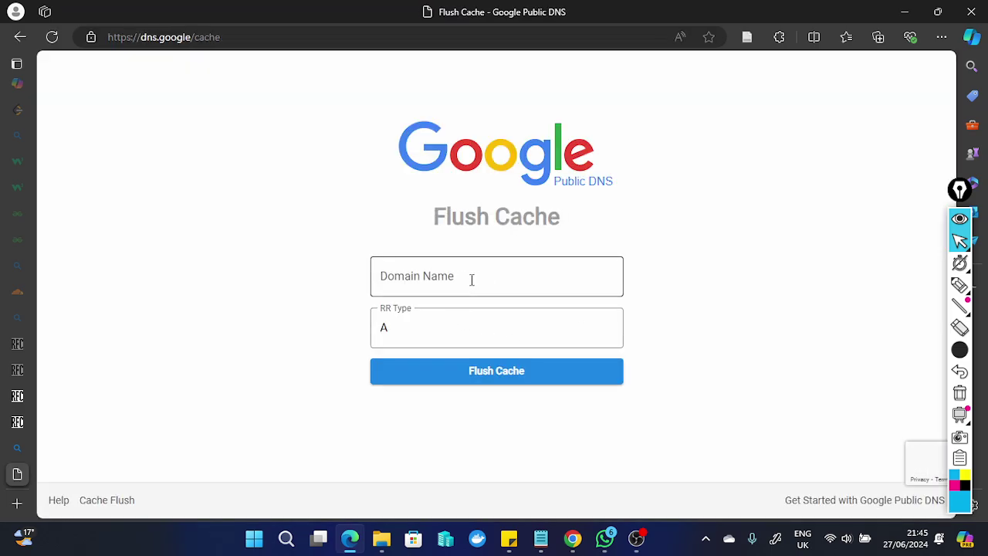
left_click(493, 281)
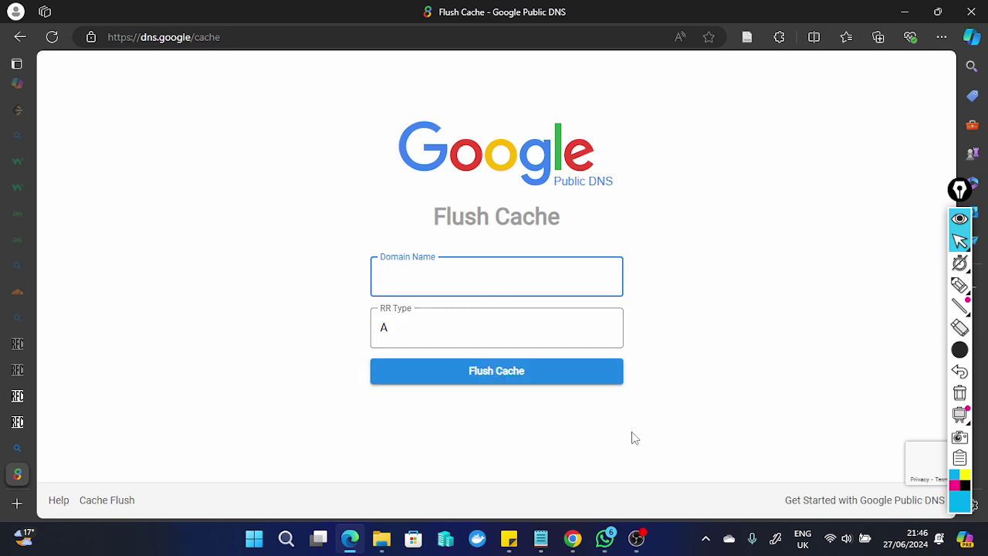
- Switch between OBS and the Flush Cache page, leaving the OBS recording at 00:45:18 in front
mouse_move(550, 532)
left_click(637, 541)
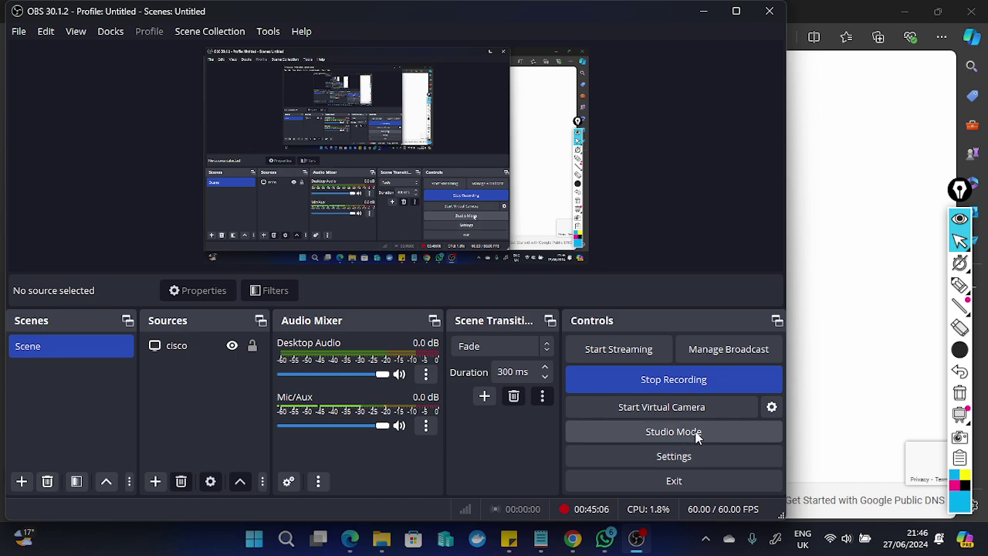
left_click(814, 431)
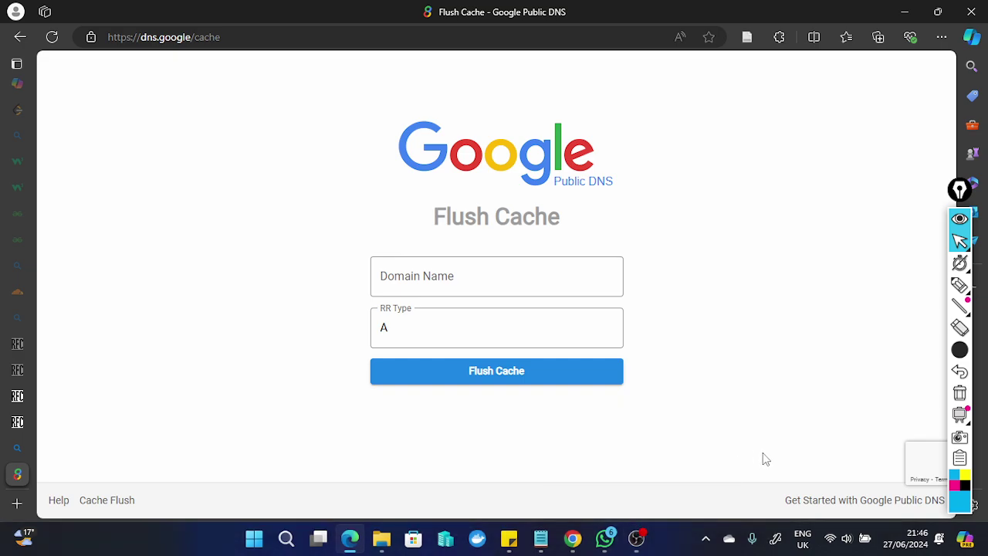
mouse_move(652, 533)
left_click(656, 498)
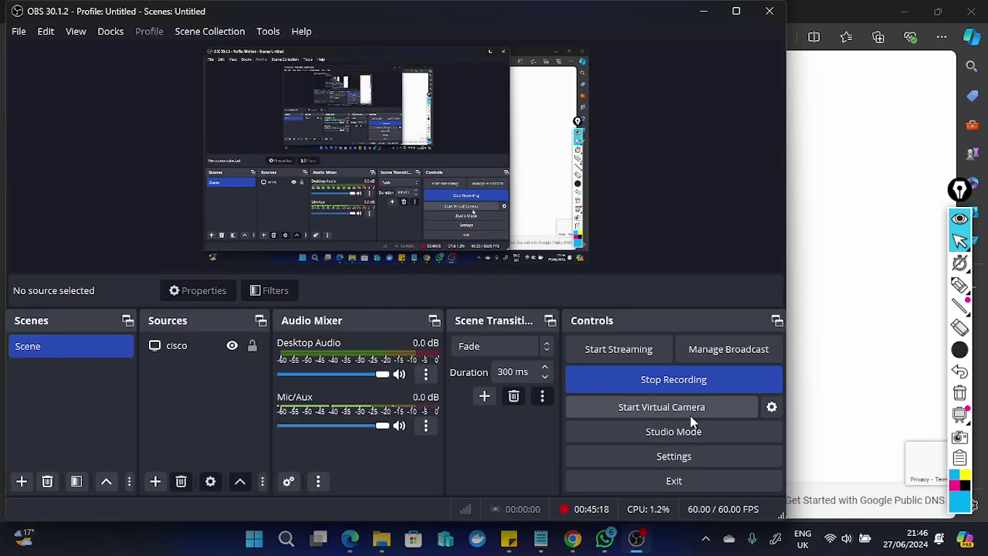